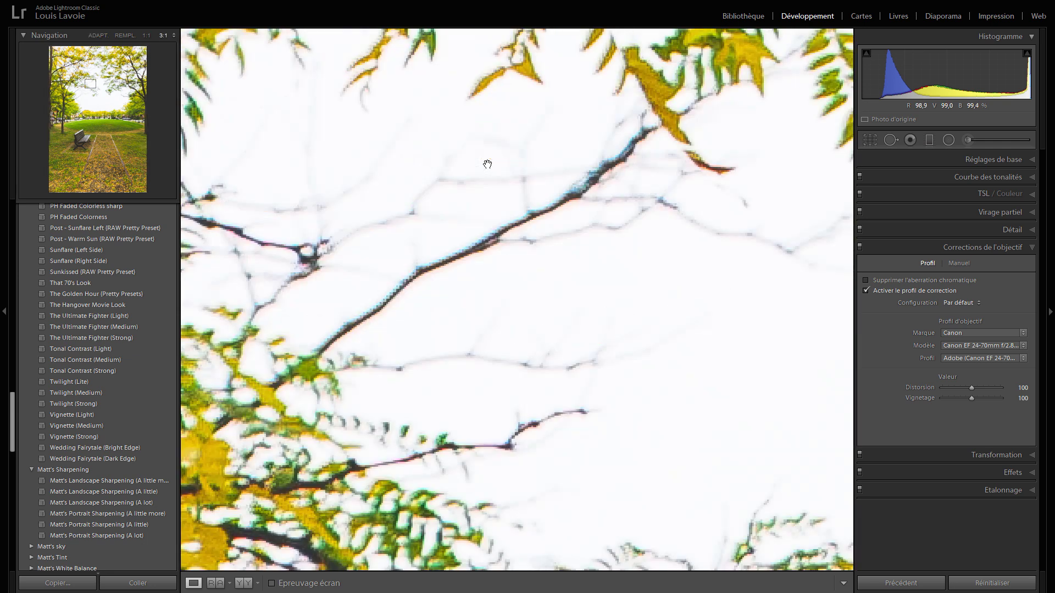
Examine the color fringes and sharpening artifacts around branches and leaves against the sky in the park photo
{"action": "left_click_drag", "start_coordinate": [436, 287], "coordinate": [405, 193]}
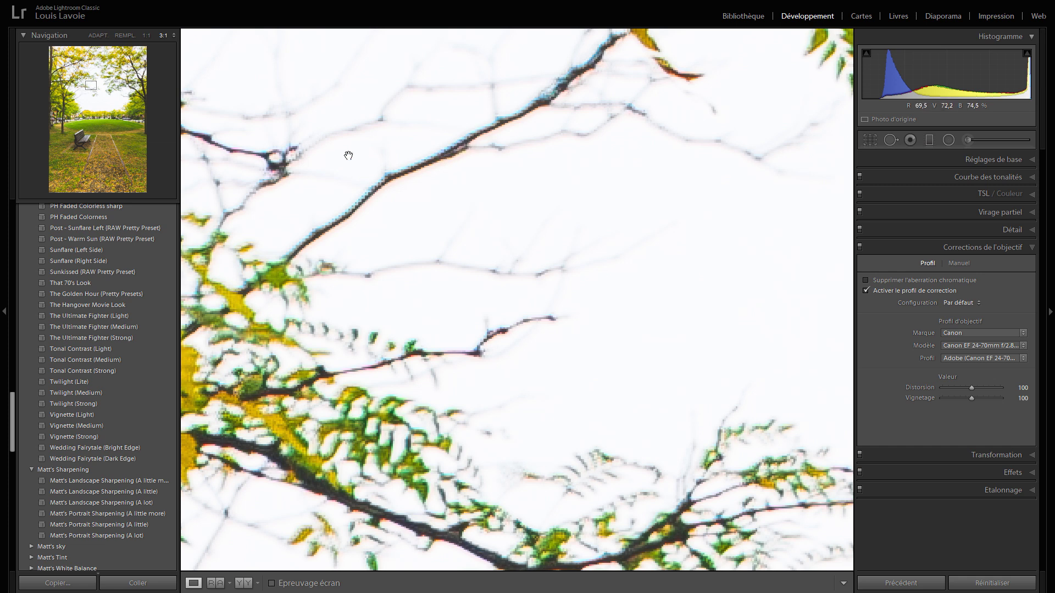
{"action": "left_click_drag", "start_coordinate": [610, 216], "coordinate": [224, 238]}
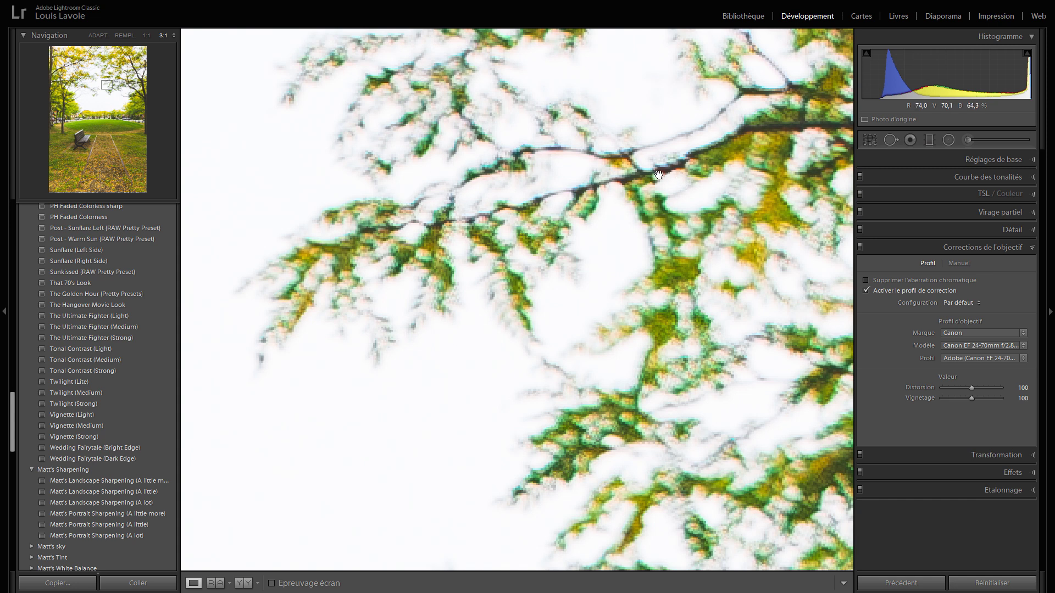
{"action": "left_click_drag", "start_coordinate": [251, 169], "coordinate": [486, 117]}
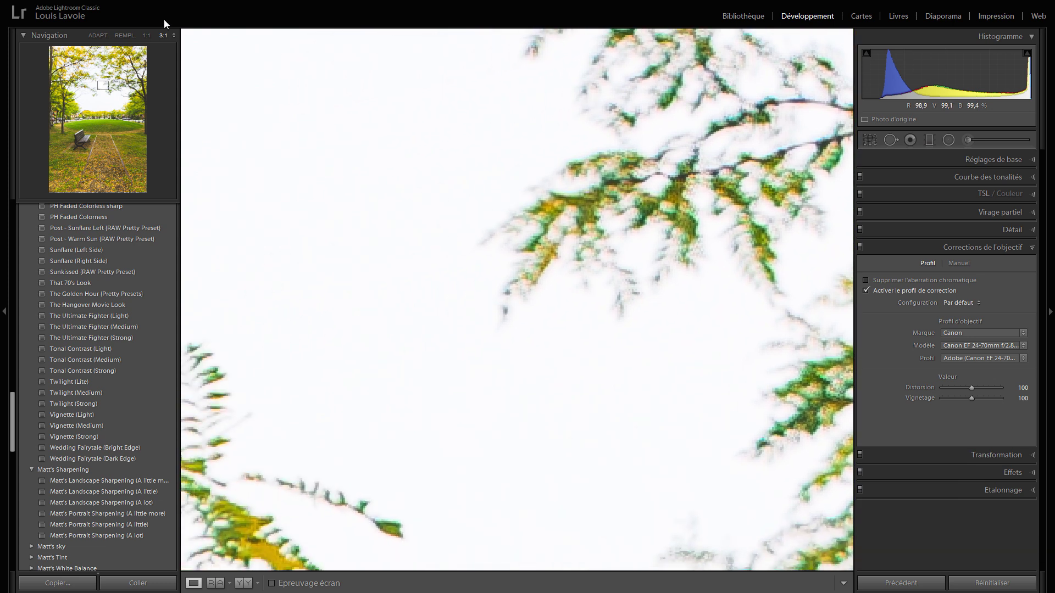
{"action": "left_click", "coordinate": [102, 36]}
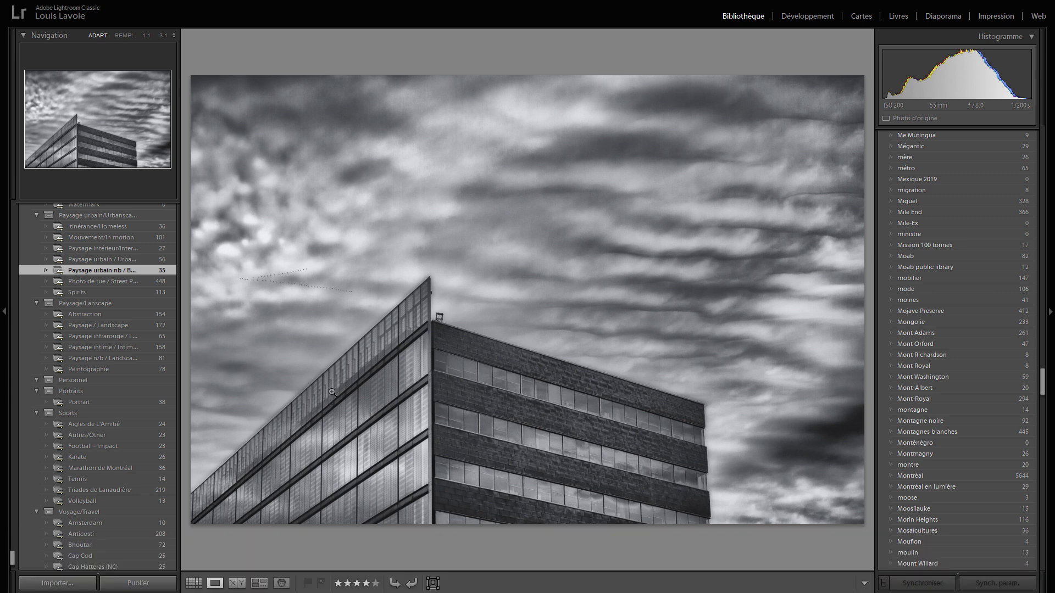
Inspect the edge halos along the roofline and upper corner of the building in the black-and-white photo
{"action": "left_click", "coordinate": [345, 361]}
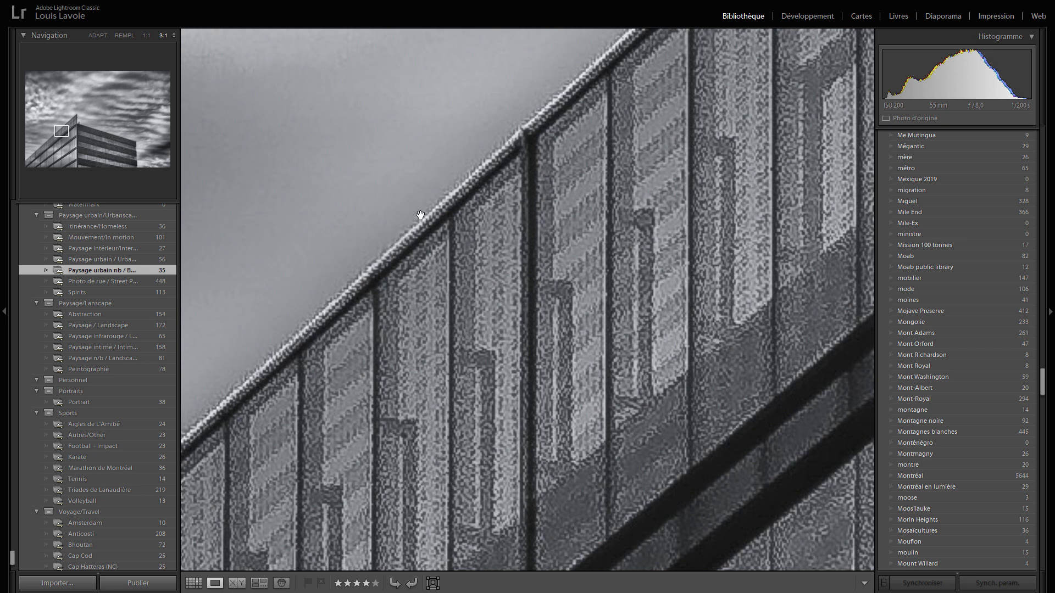
{"action": "left_click", "coordinate": [399, 265]}
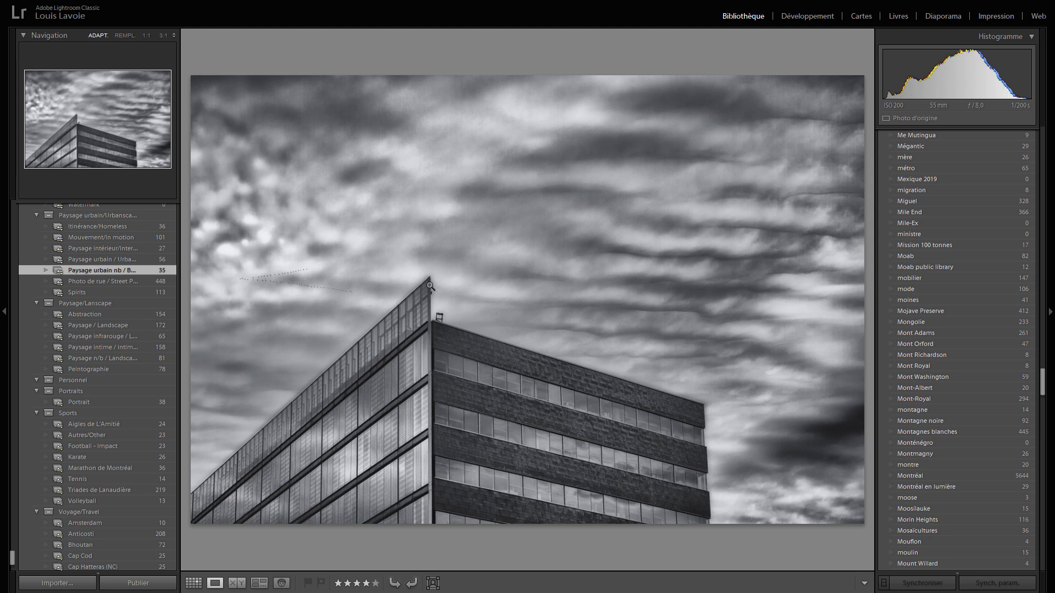
{"action": "left_click", "coordinate": [391, 302]}
{"action": "left_click_drag", "start_coordinate": [457, 266], "coordinate": [197, 475]}
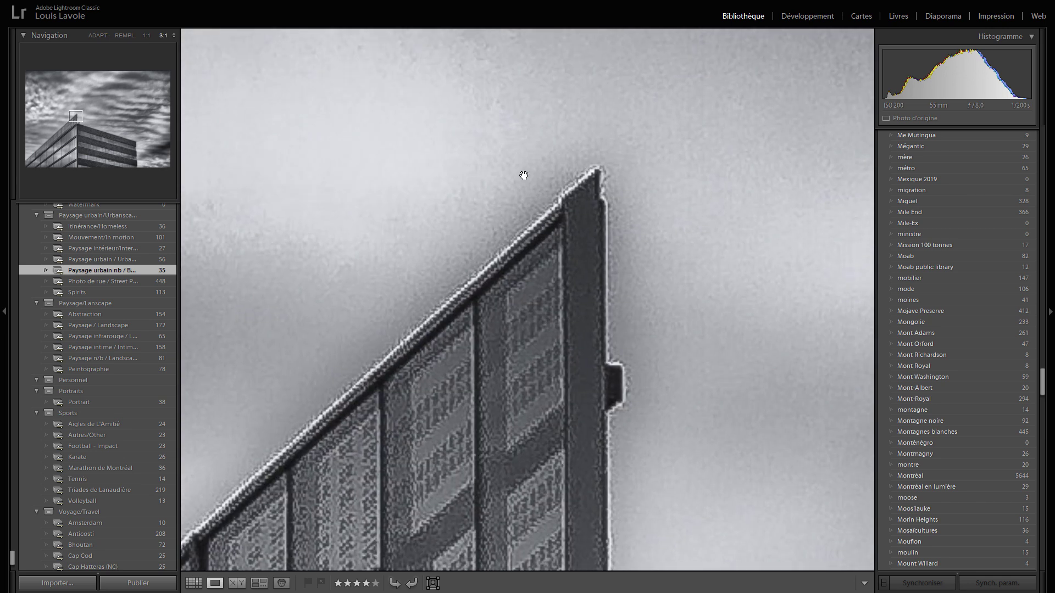
{"action": "left_click", "coordinate": [439, 274]}
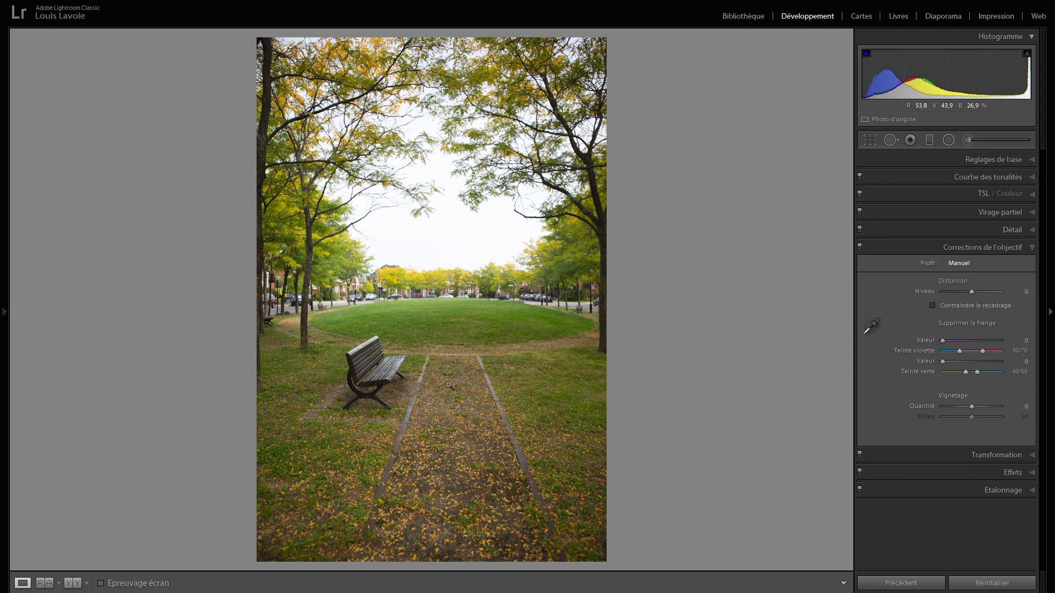
Examine the thin branches against the bright sky in the uncorrected park photo for chromatic aberration
{"action": "left_click", "coordinate": [398, 187]}
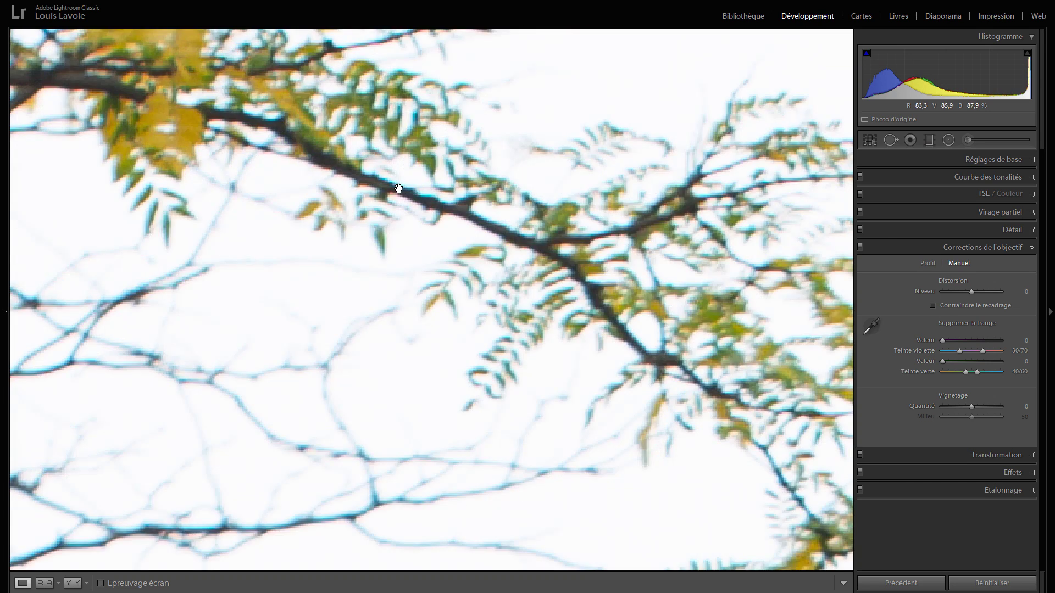
{"action": "left_click_drag", "start_coordinate": [407, 264], "coordinate": [553, 110]}
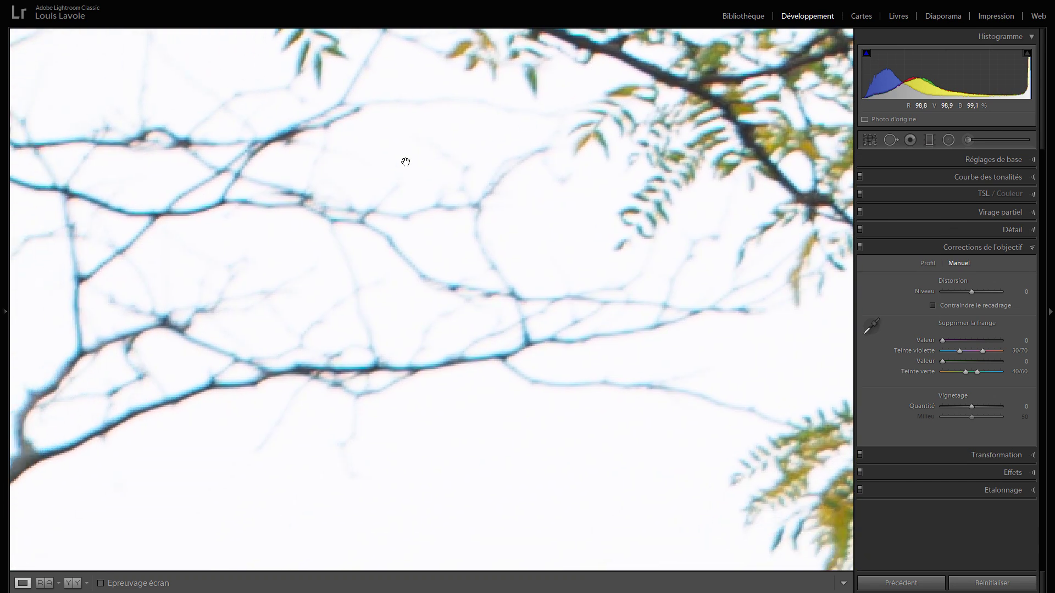
{"action": "key", "text": "ctrl+equal"}
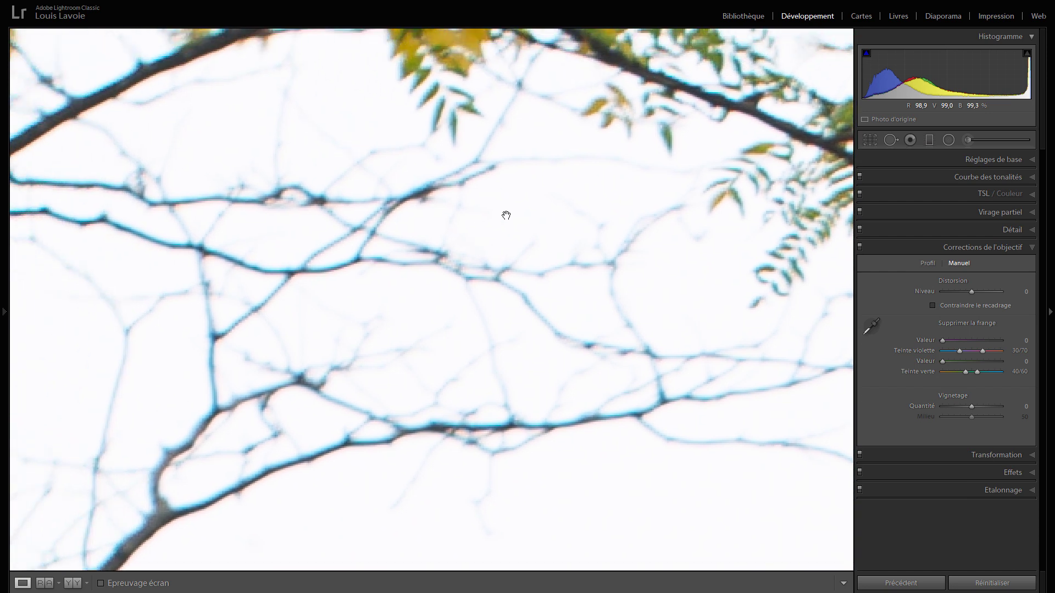
{"action": "left_click_drag", "start_coordinate": [477, 214], "coordinate": [351, 191]}
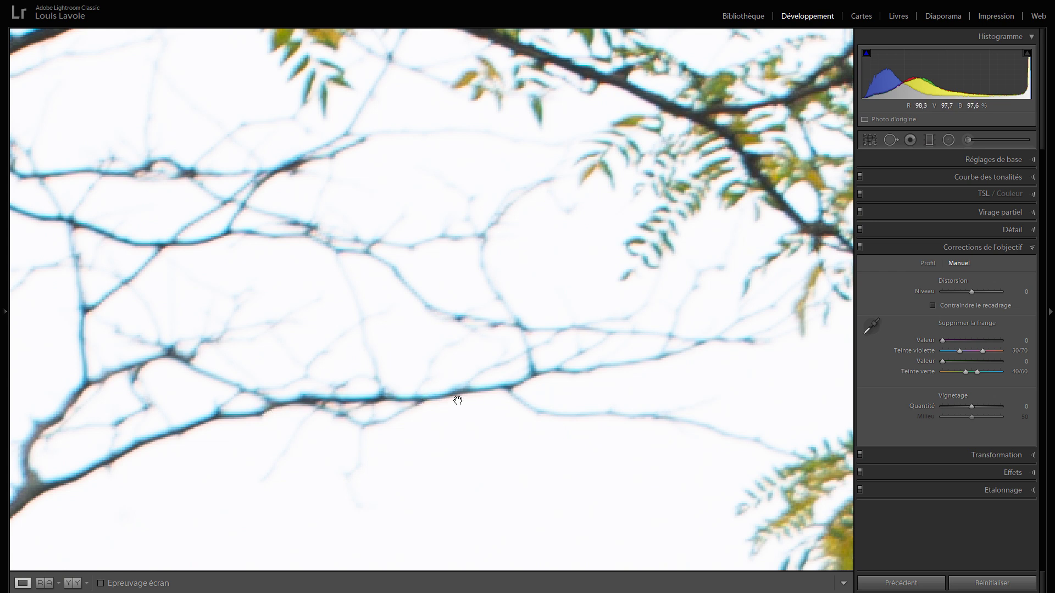
{"action": "left_click_drag", "start_coordinate": [493, 297], "coordinate": [390, 491]}
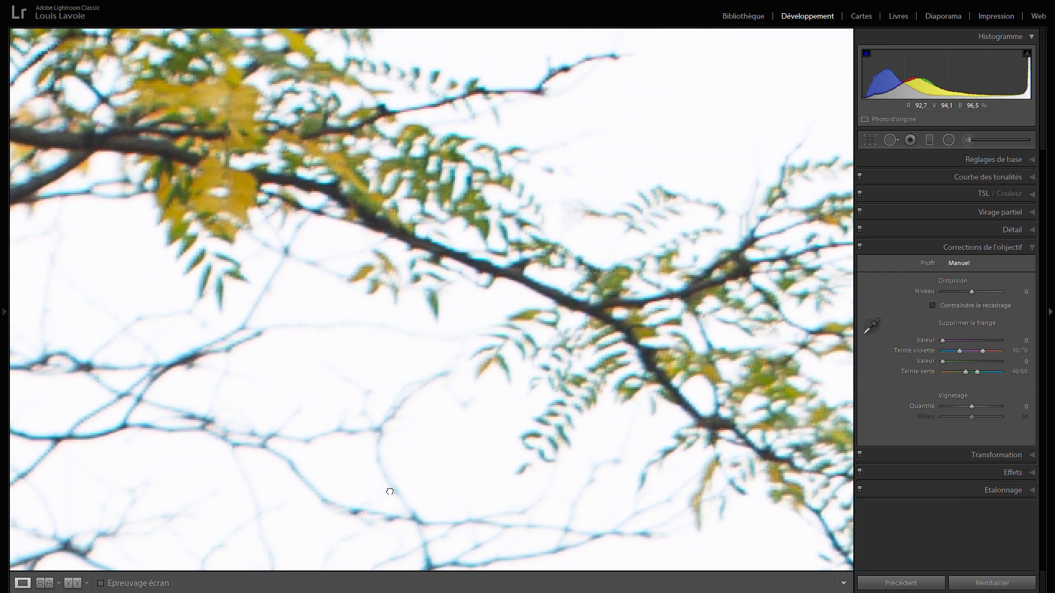
{"action": "left_click_drag", "start_coordinate": [390, 492], "coordinate": [456, 355]}
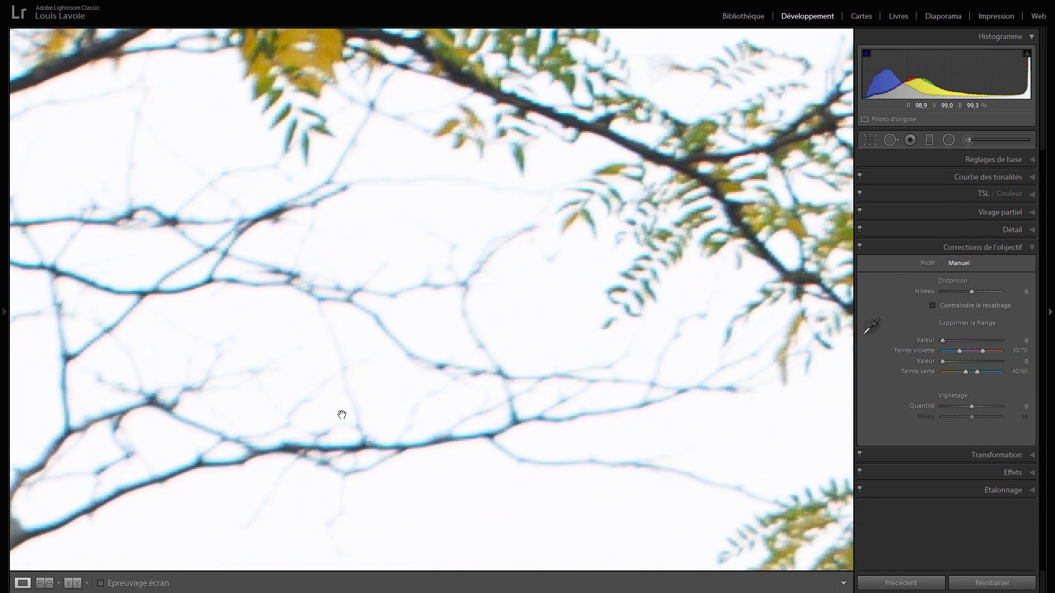
{"action": "left_click_drag", "start_coordinate": [196, 341], "coordinate": [274, 308]}
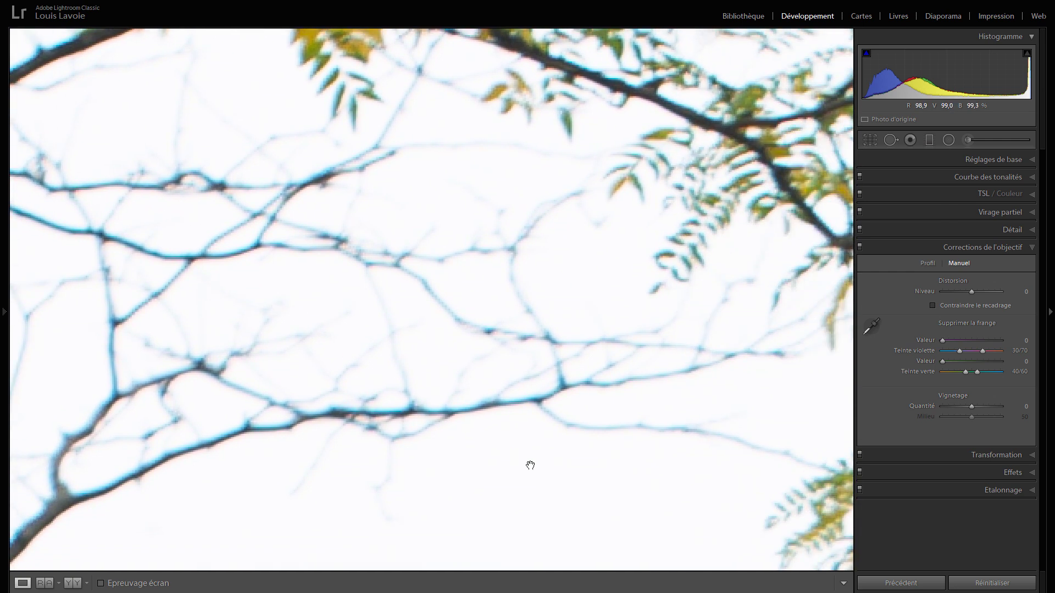
Enable the lens profile correction and chromatic aberration removal for the park photo
{"action": "left_click", "coordinate": [928, 263]}
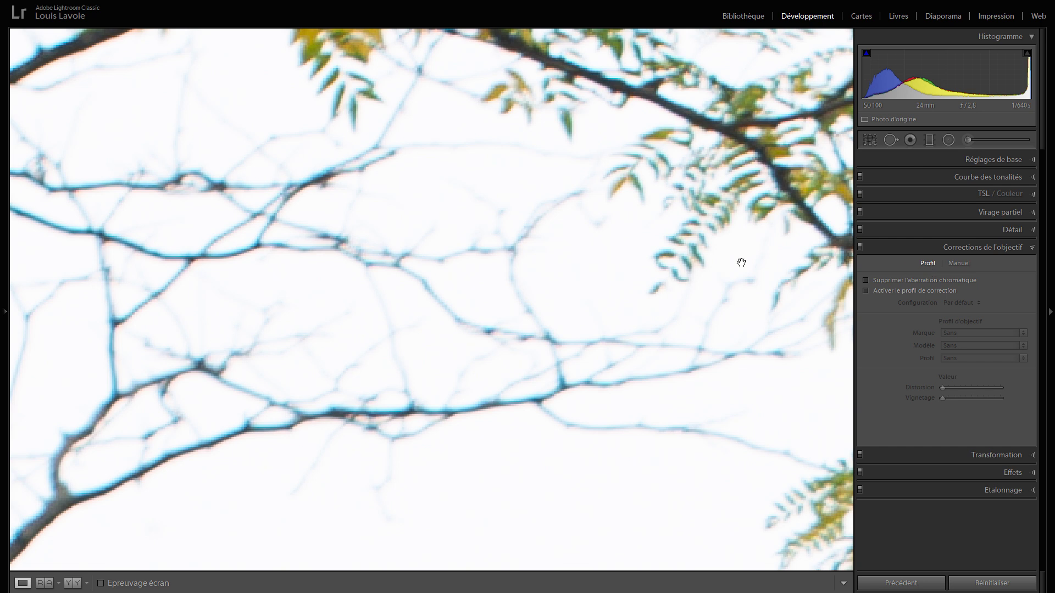
{"action": "left_click_drag", "start_coordinate": [483, 291], "coordinate": [602, 264]}
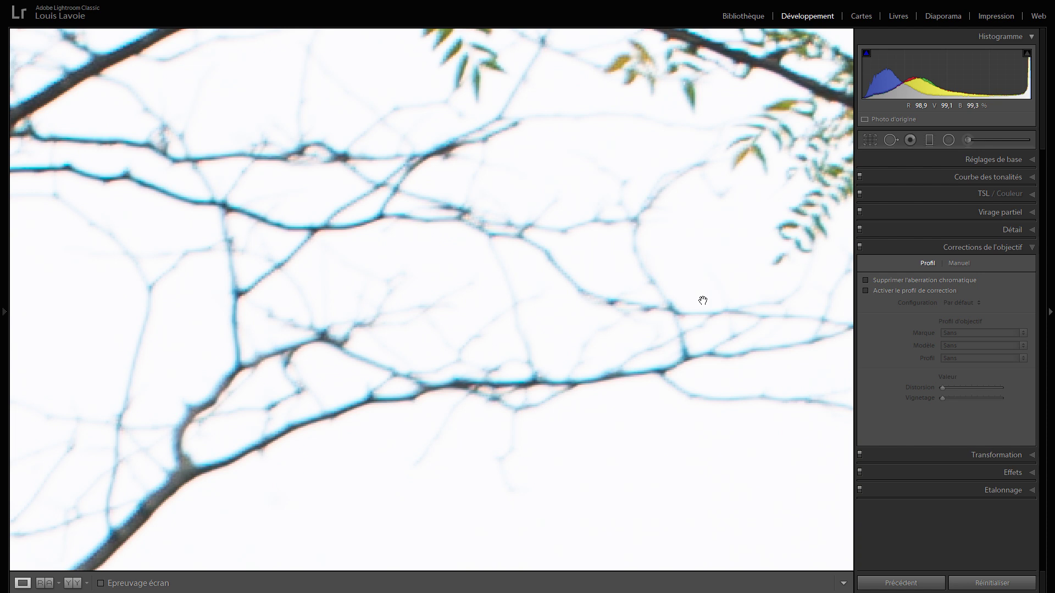
{"action": "left_click", "coordinate": [865, 291]}
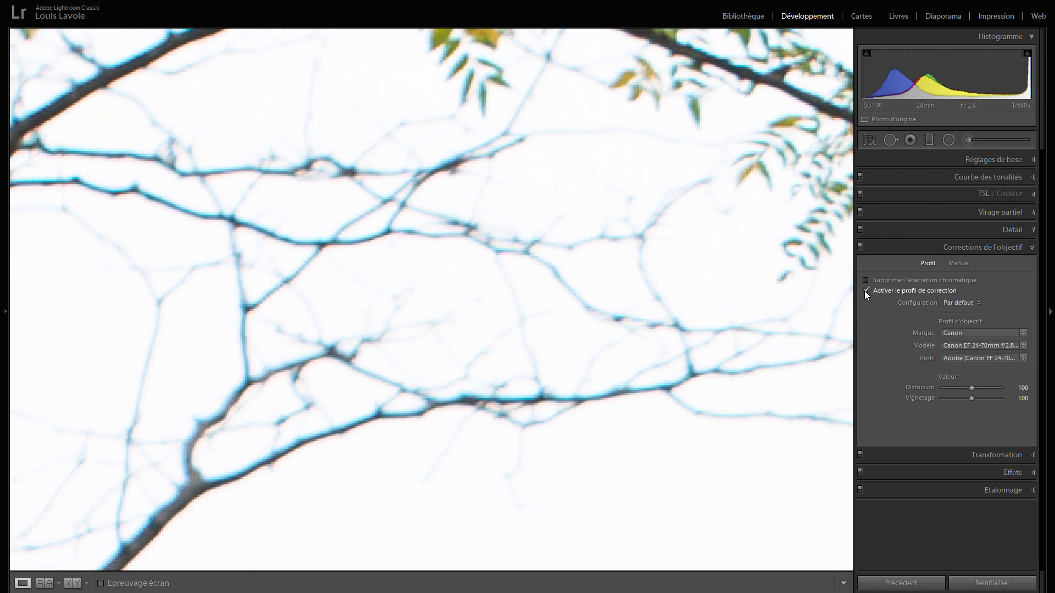
{"action": "left_click", "coordinate": [866, 280]}
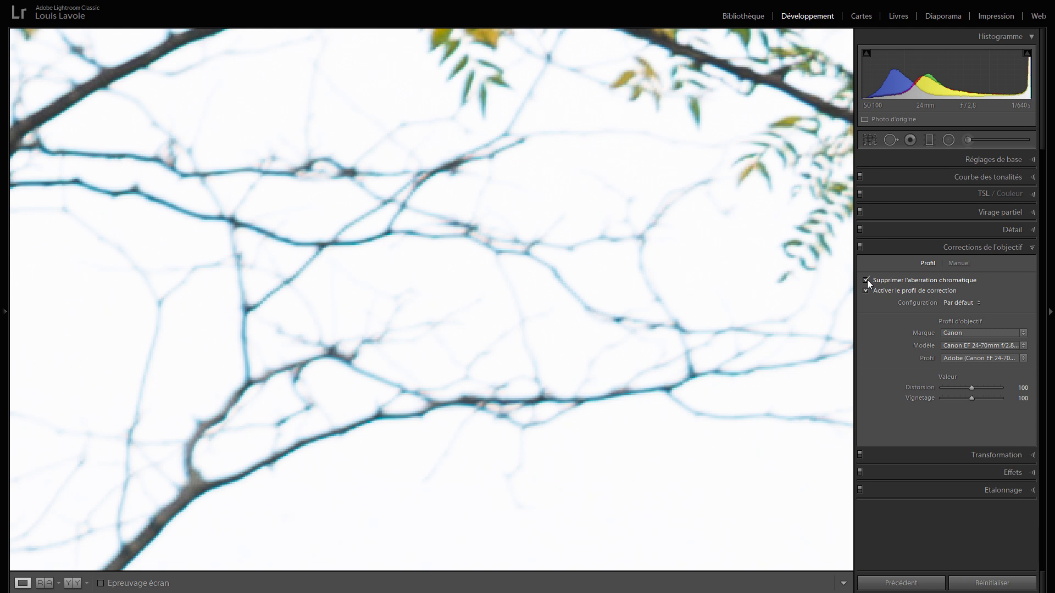
Sample the blue fringe along the lower branch for manual defringing, giving a purple amount of 3 and hue range of 2/31
{"action": "left_click", "coordinate": [959, 264]}
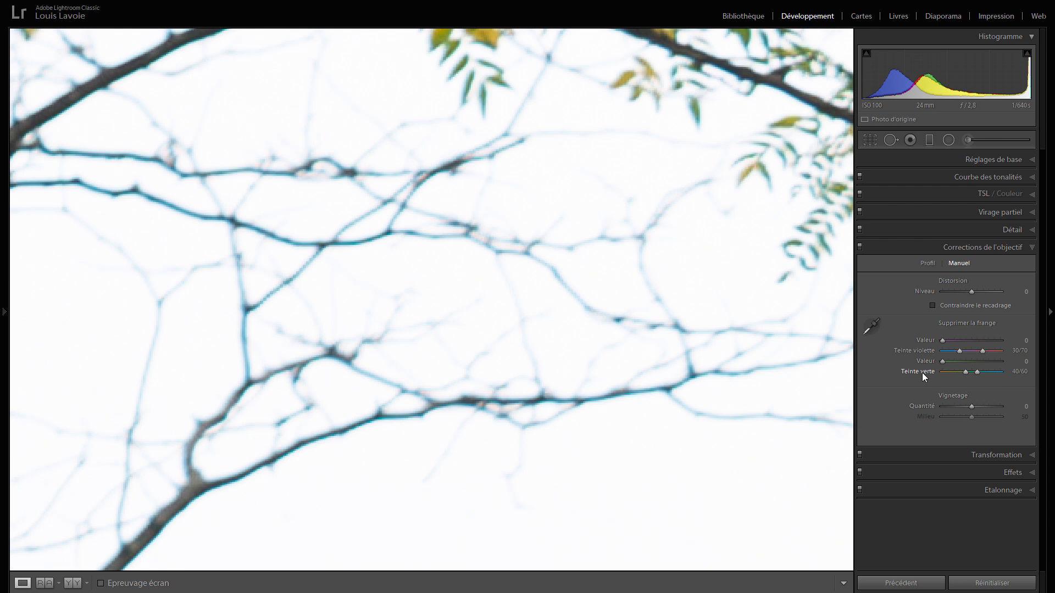
{"action": "left_click", "coordinate": [870, 327]}
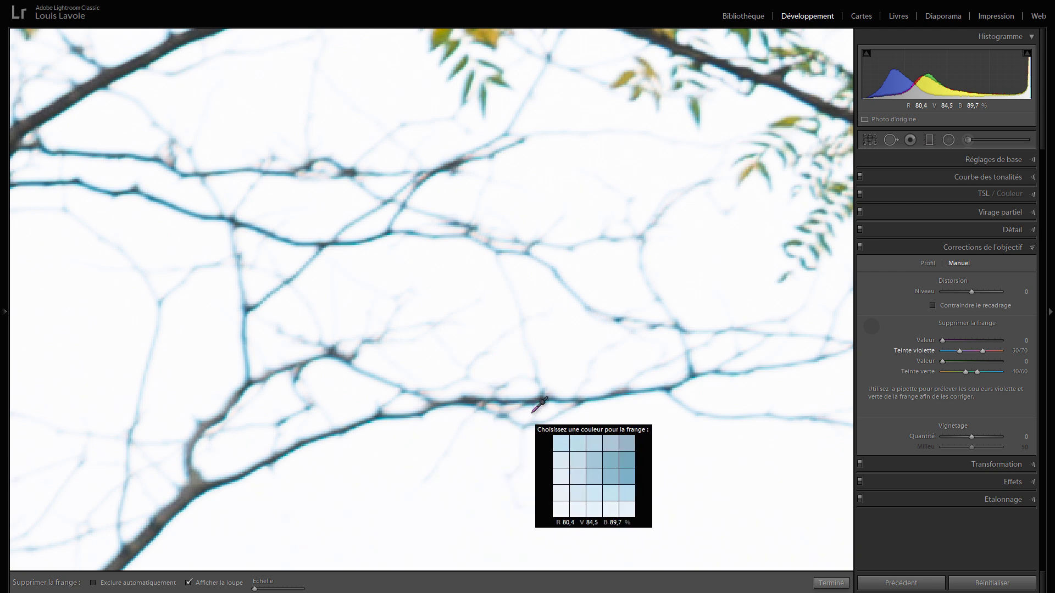
{"action": "left_click", "coordinate": [625, 394]}
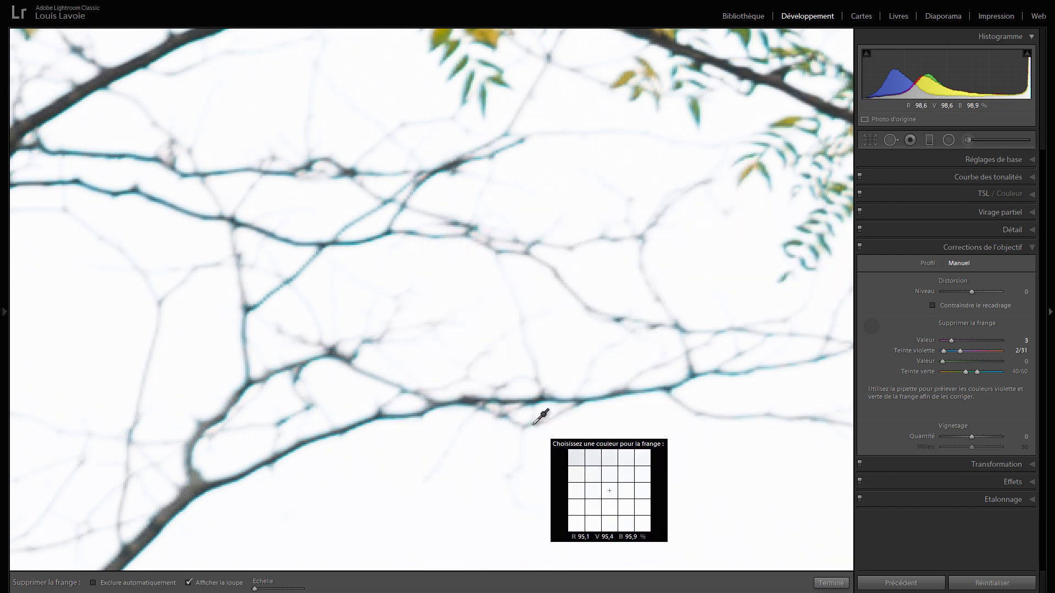
Refine the defringing to purple hue 0/22, green amount 5 and green hue 40/91, and finish color sampling
{"action": "left_click", "coordinate": [494, 407]}
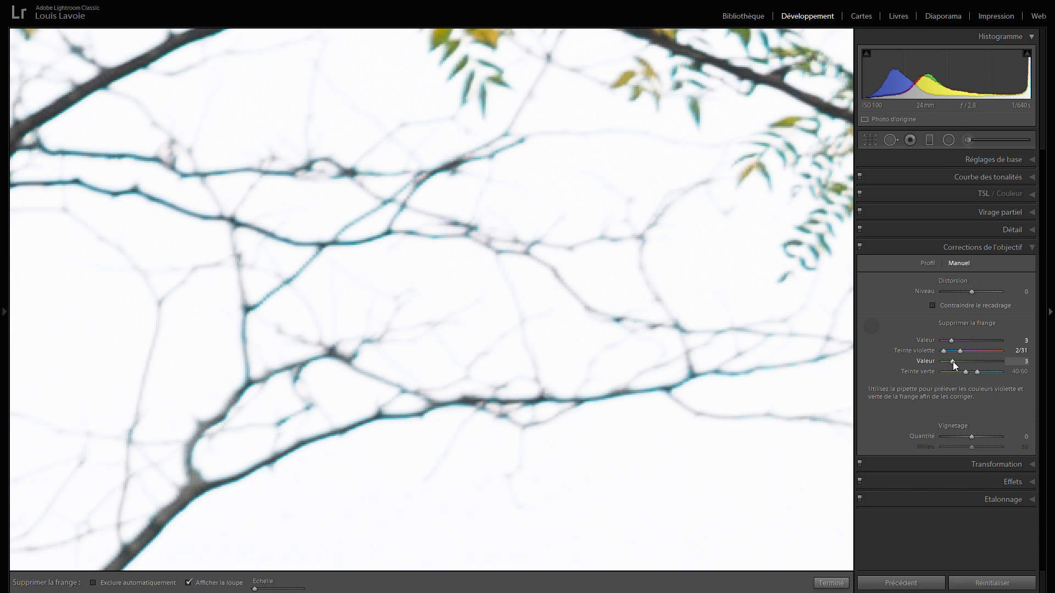
{"action": "left_click", "coordinate": [707, 375]}
{"action": "left_click_drag", "start_coordinate": [978, 371], "coordinate": [985, 373]}
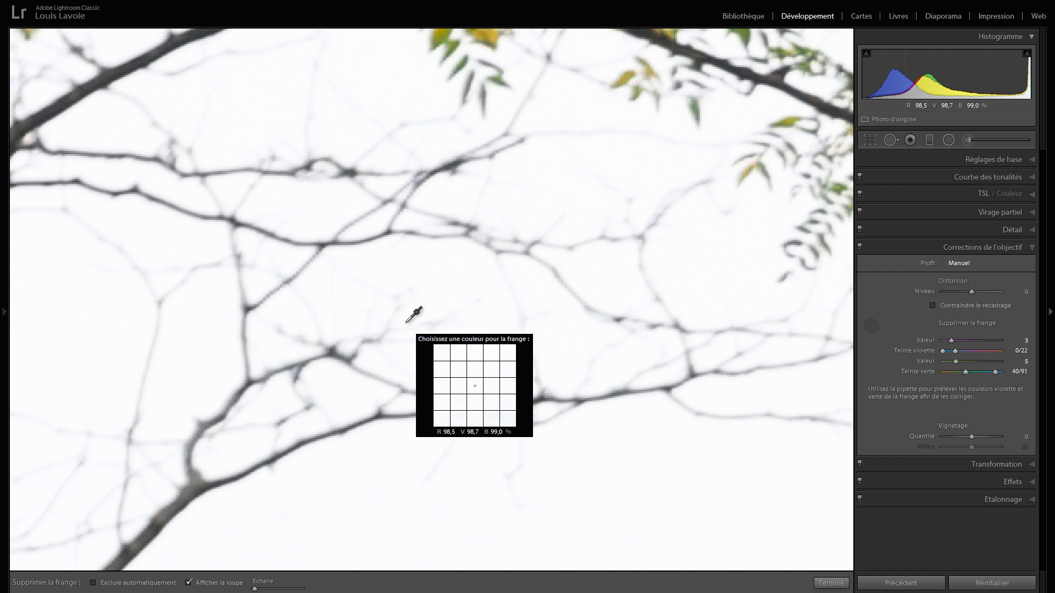
{"action": "left_click", "coordinate": [871, 327]}
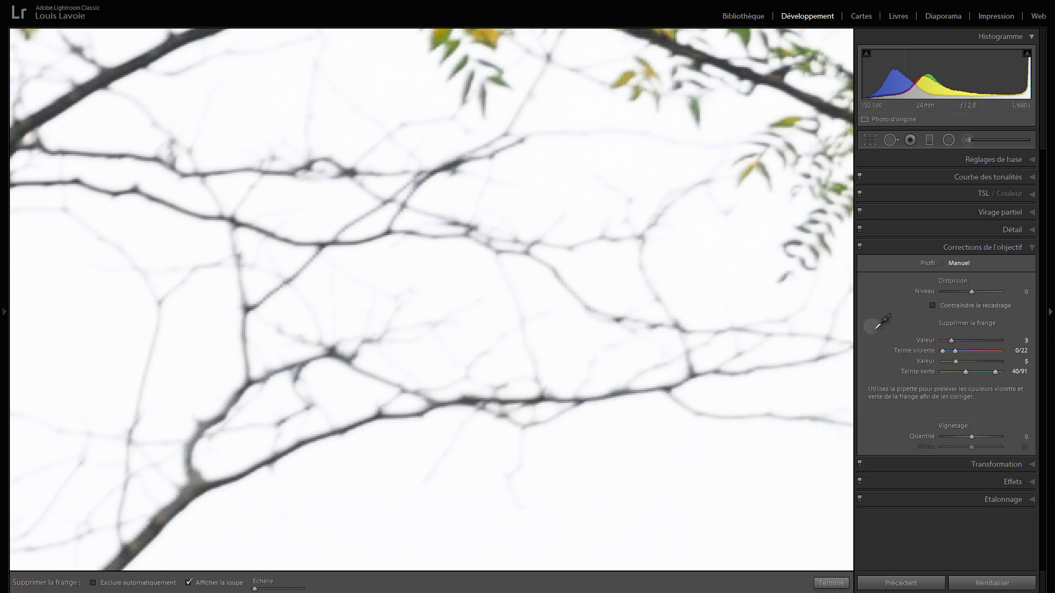
Inspect the defringed branches and leaves in several areas of the park photo for remaining color fringes
{"action": "left_click_drag", "start_coordinate": [689, 242], "coordinate": [360, 377]}
{"action": "left_click_drag", "start_coordinate": [671, 261], "coordinate": [537, 299]}
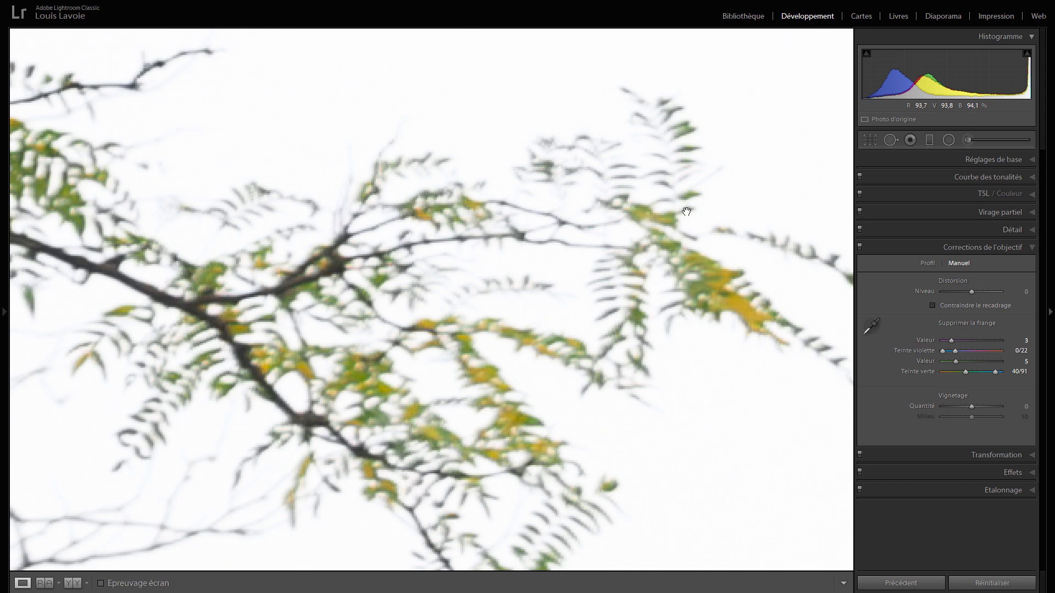
{"action": "left_click_drag", "start_coordinate": [635, 443], "coordinate": [427, 316]}
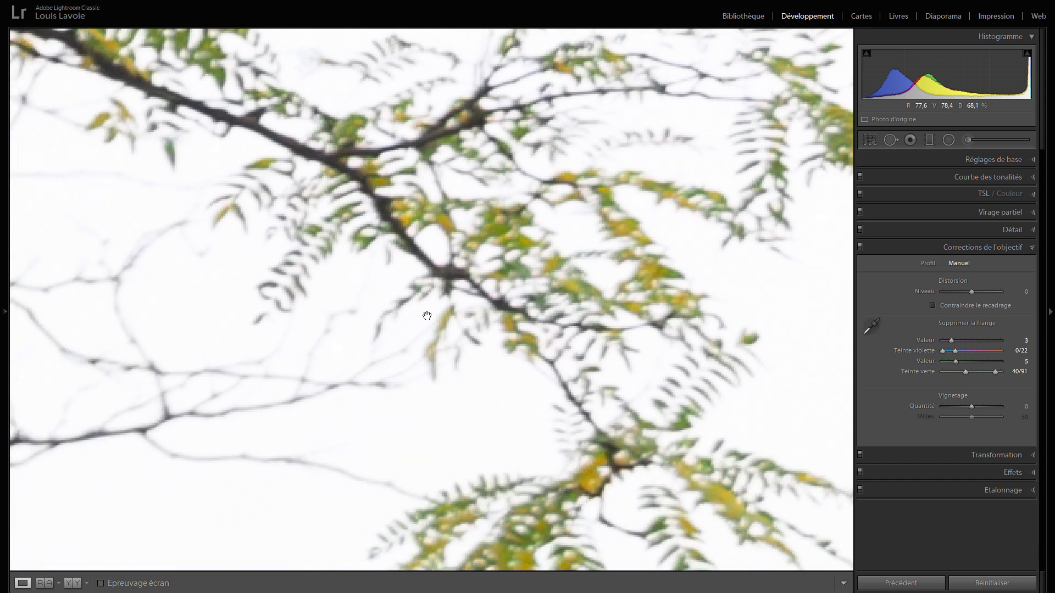
{"action": "left_click", "coordinate": [319, 355]}
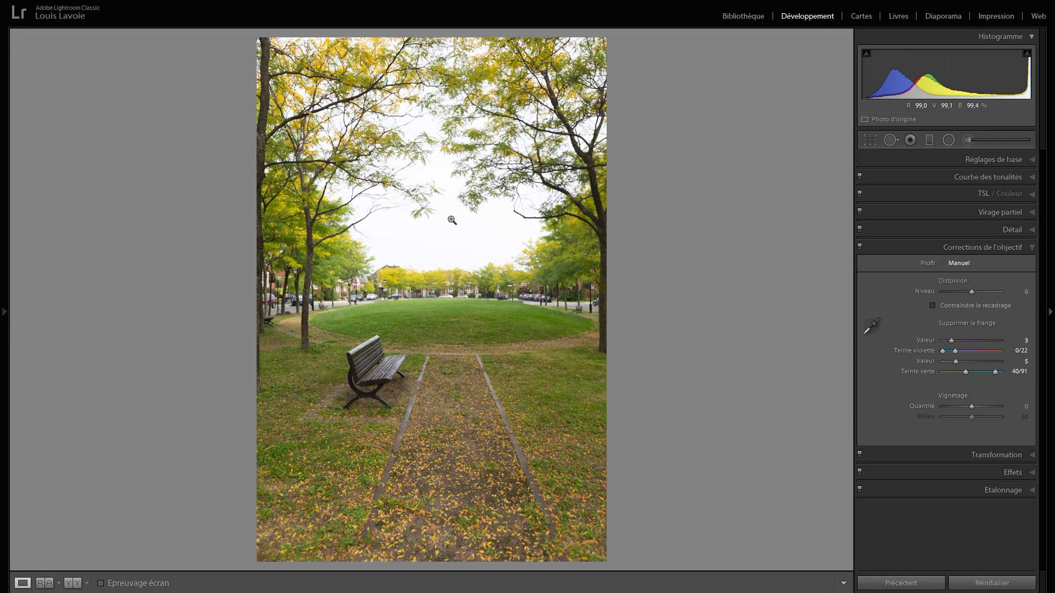
{"action": "left_click", "coordinate": [508, 198]}
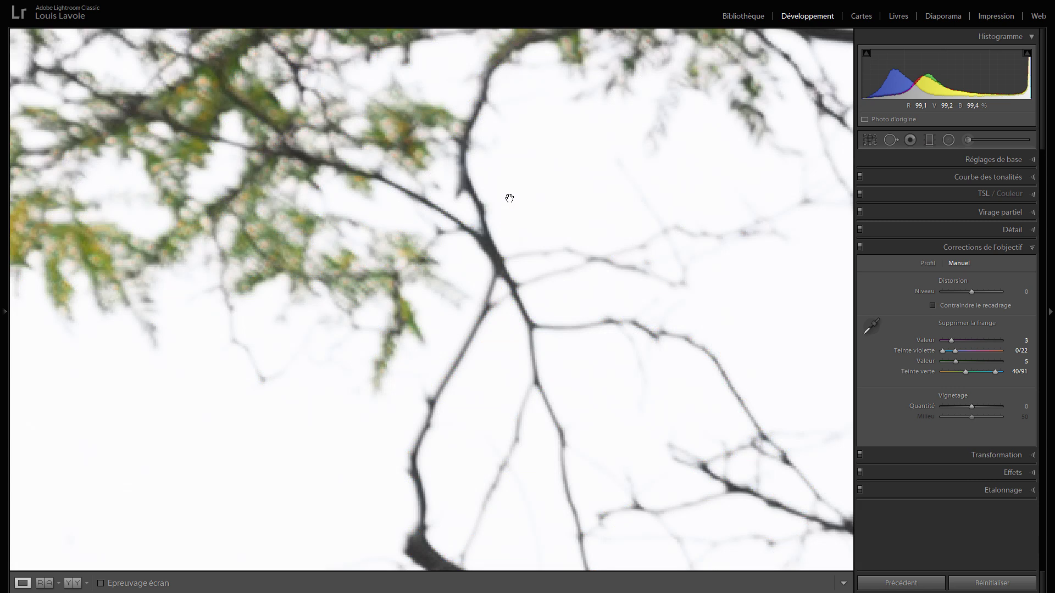
{"action": "left_click_drag", "start_coordinate": [508, 215], "coordinate": [464, 165]}
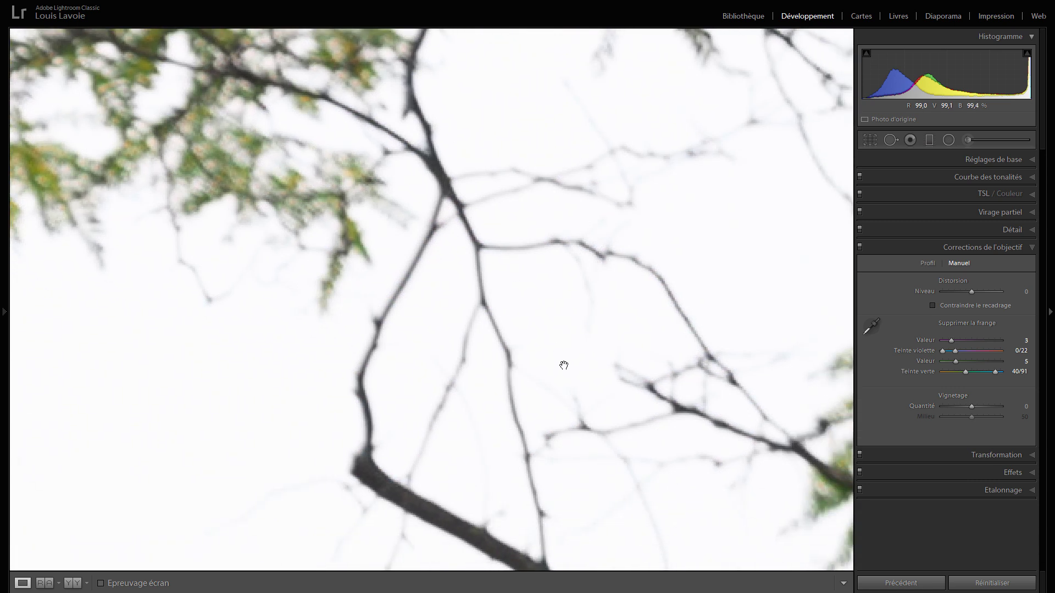